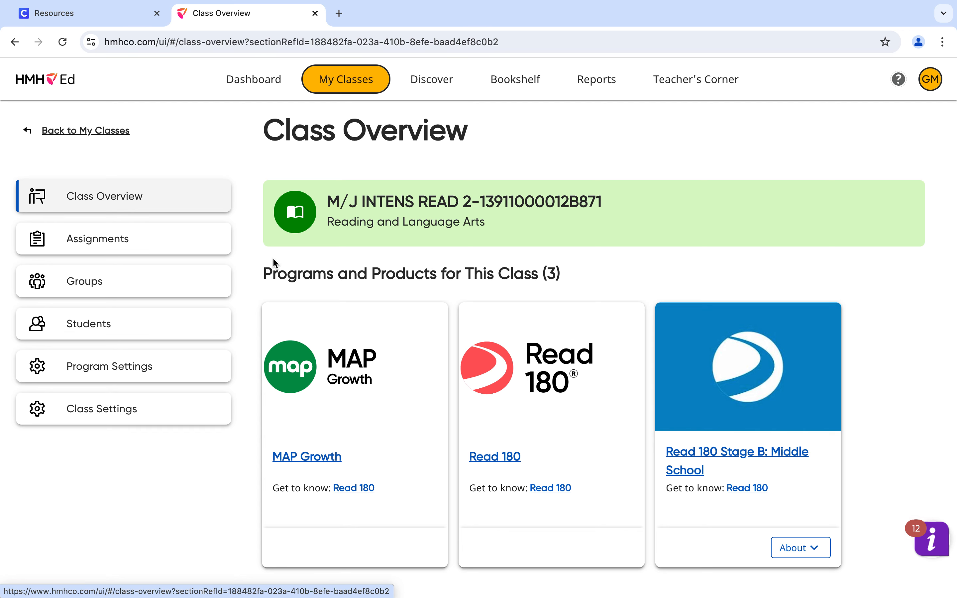
# Step: Open the class settings and set the Read 180 placement stage to Stage B
pyautogui.click(115, 407)
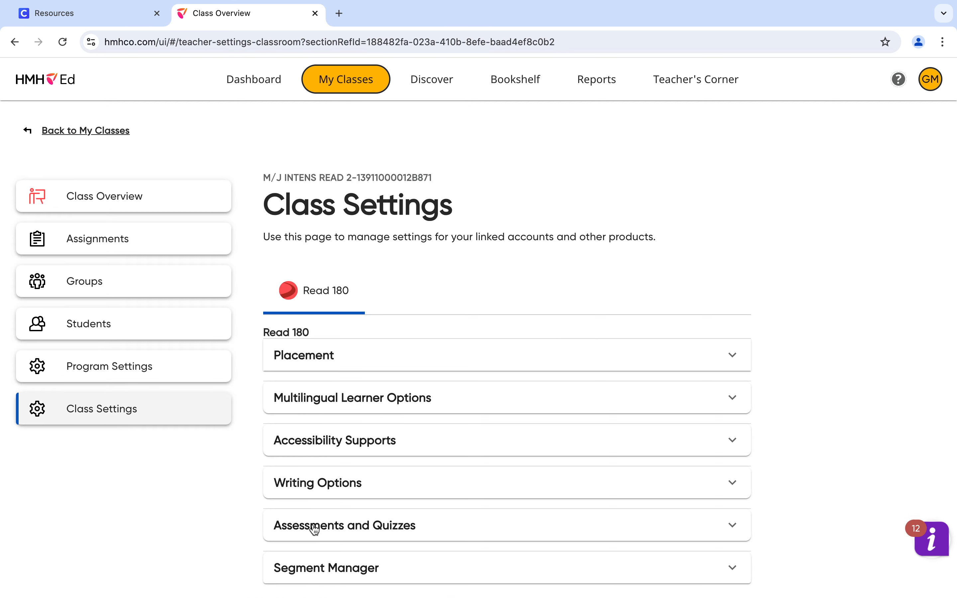
pyautogui.click(410, 359)
pyautogui.scroll(-3, 395, 393)
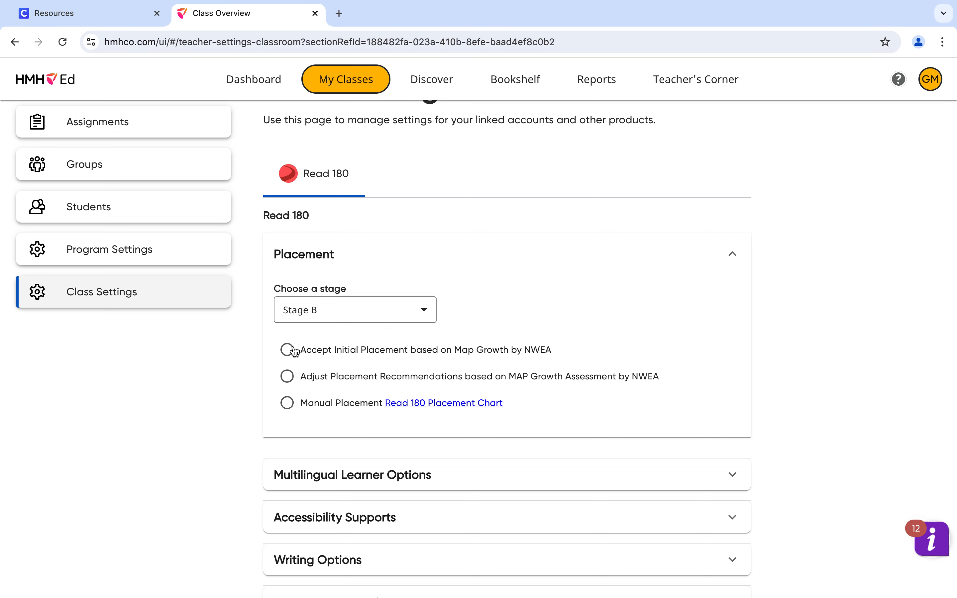
pyautogui.click(425, 311)
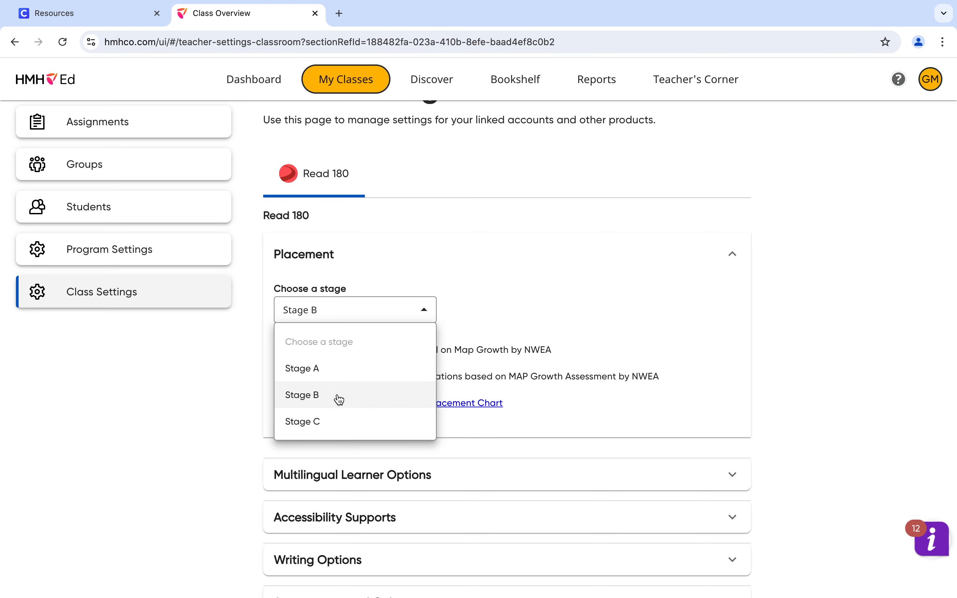
pyautogui.click(323, 397)
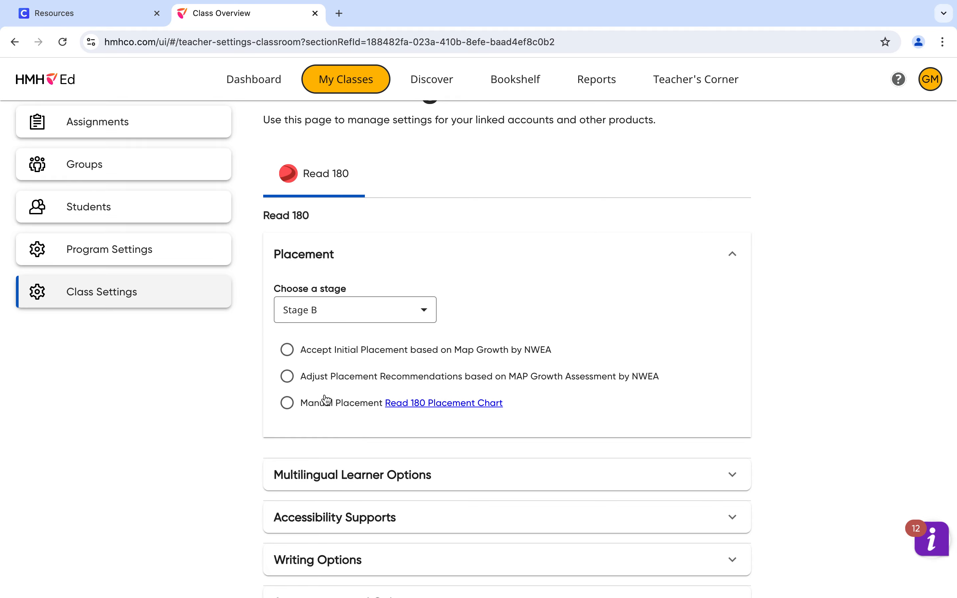
# Step: Accept the initial placement based on Map Growth by NWEA and confirm it for the class
pyautogui.click(287, 355)
pyautogui.click(619, 400)
pyautogui.scroll(-4, 446, 325)
pyautogui.scroll(6, 447, 325)
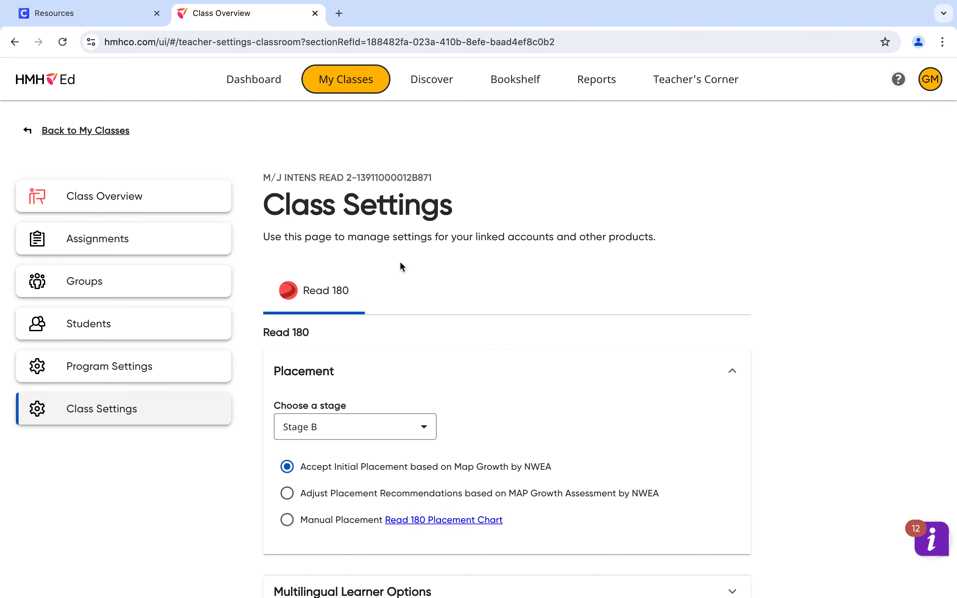
# Step: Examine the language support choices in Multilingual Learner Options and the visual and audio settings in Accessibility Supports
pyautogui.scroll(-5, 348, 360)
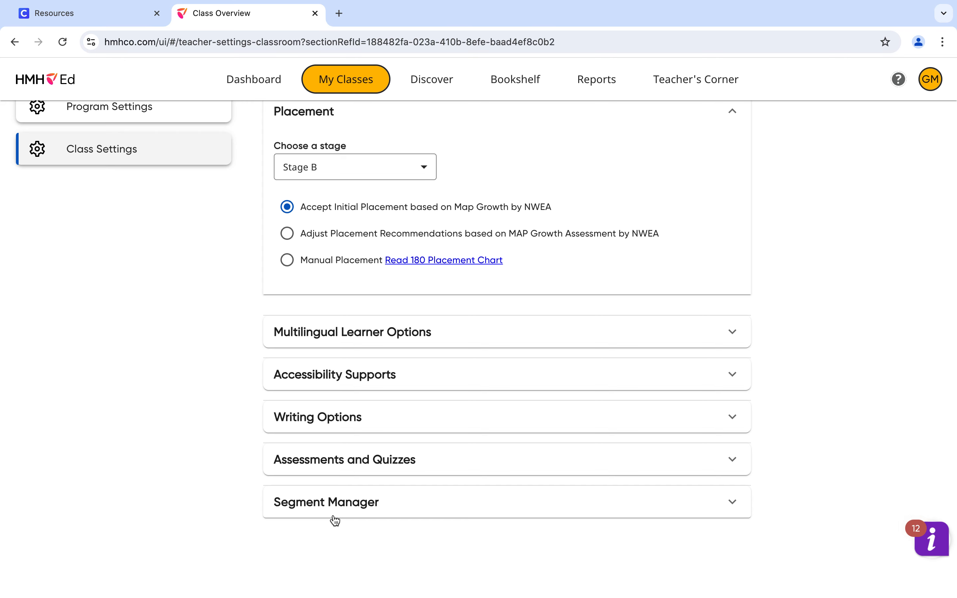
pyautogui.click(391, 340)
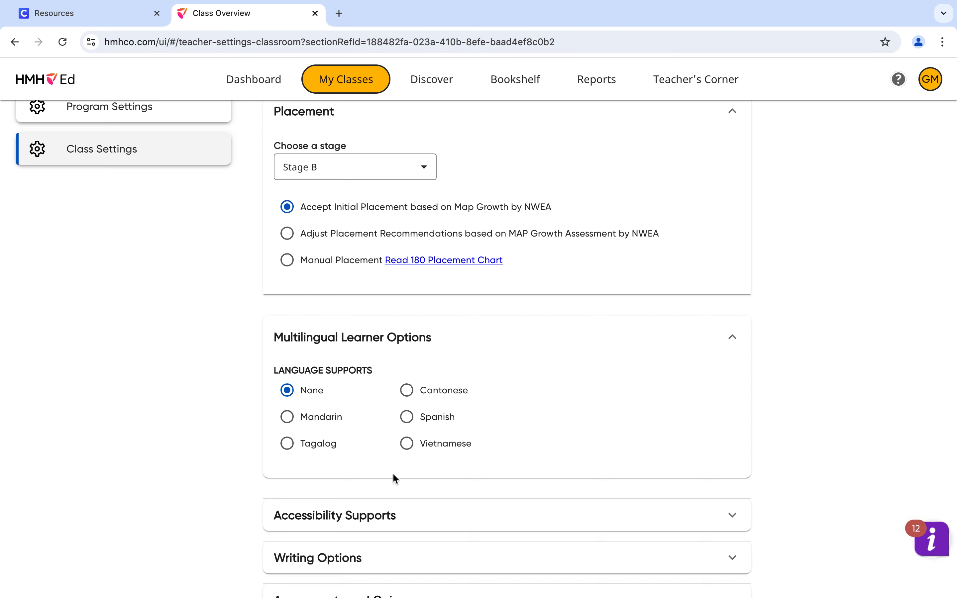
pyautogui.scroll(-3, 387, 439)
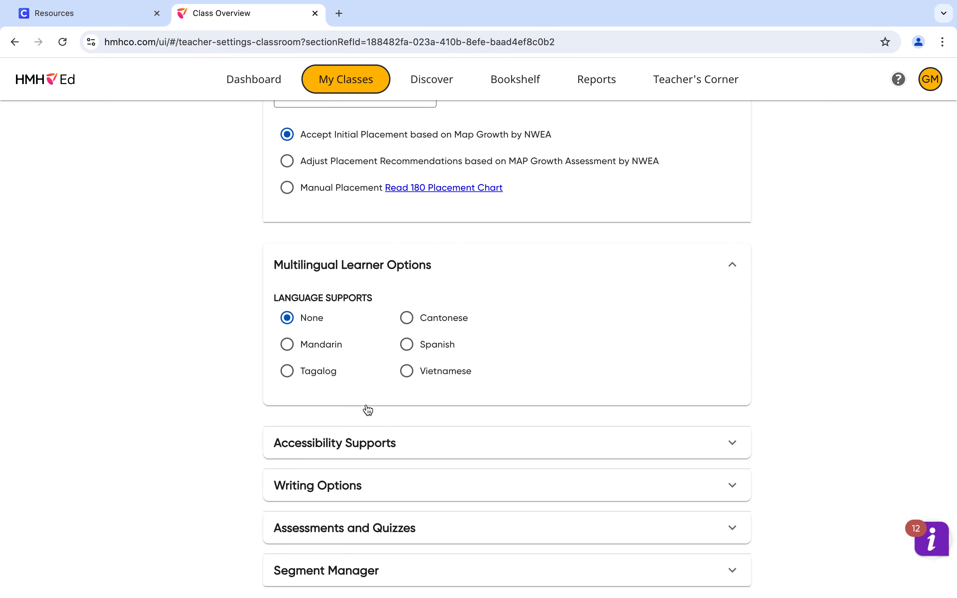
pyautogui.click(358, 443)
pyautogui.scroll(-3, 359, 447)
pyautogui.scroll(-2, 361, 447)
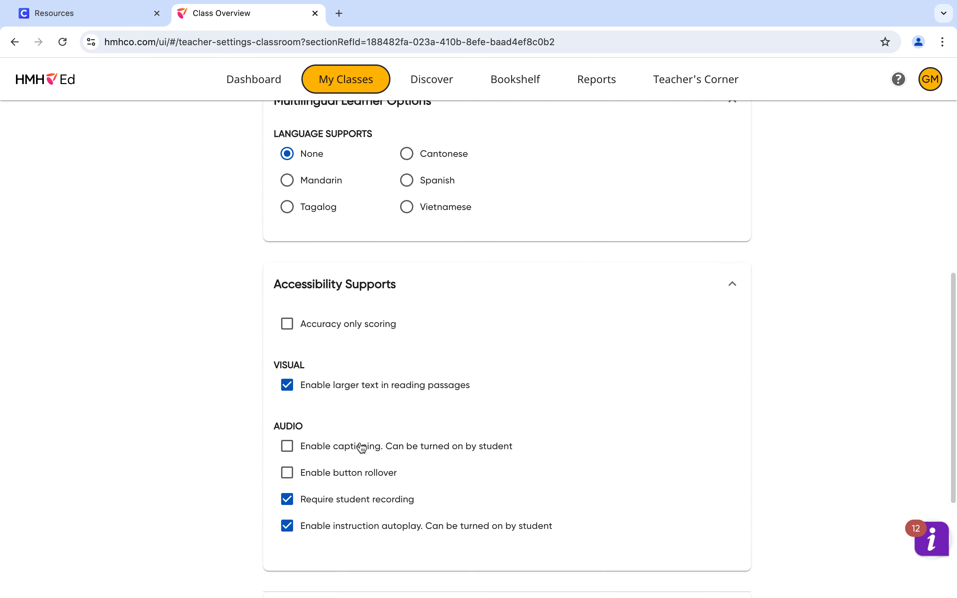
pyautogui.scroll(-2, 361, 447)
pyautogui.scroll(-1, 361, 447)
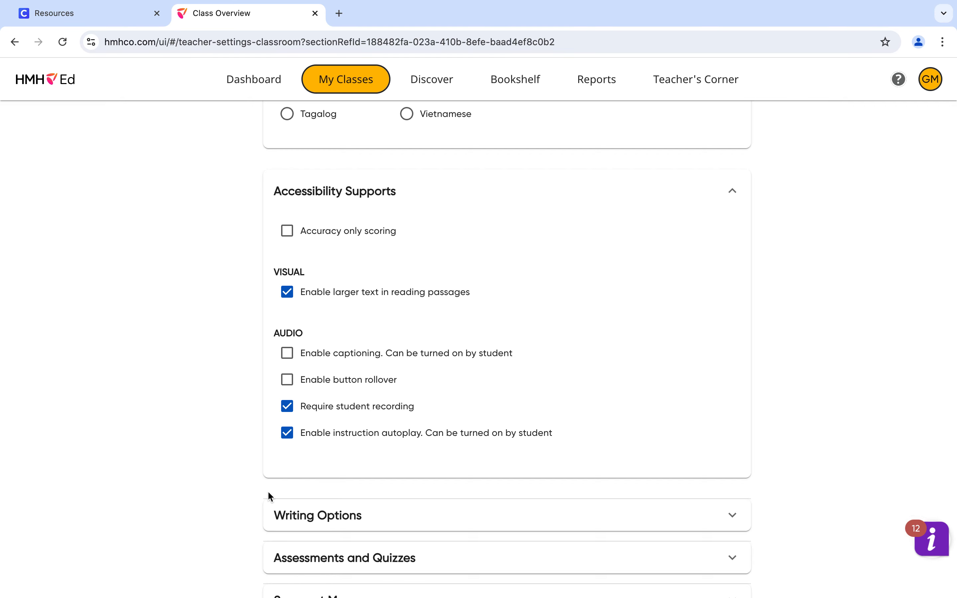
# Step: Review the Writing Options for Writing Zone activation, segment assignment and rubric format
pyautogui.scroll(-3, 330, 465)
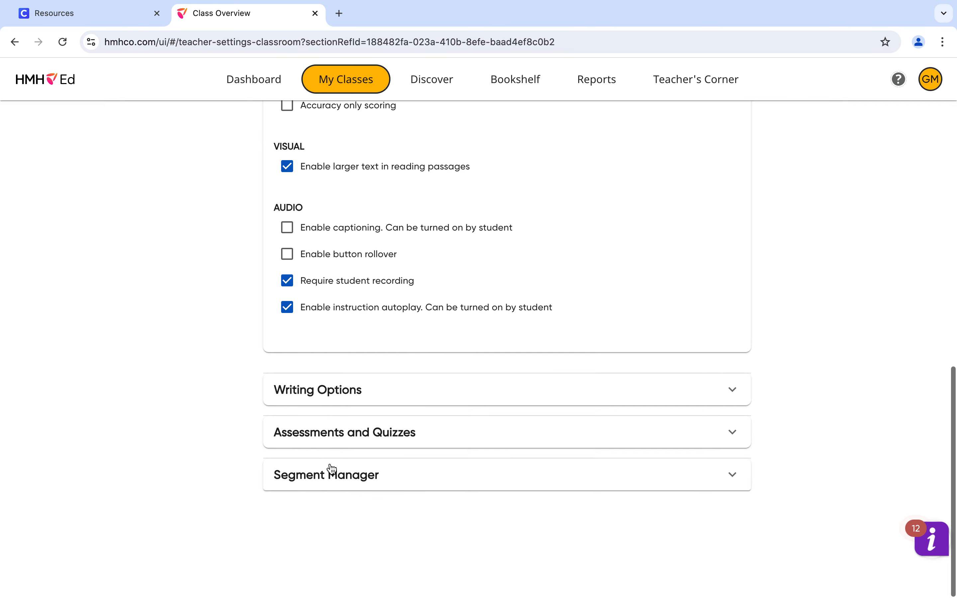
pyautogui.click(341, 394)
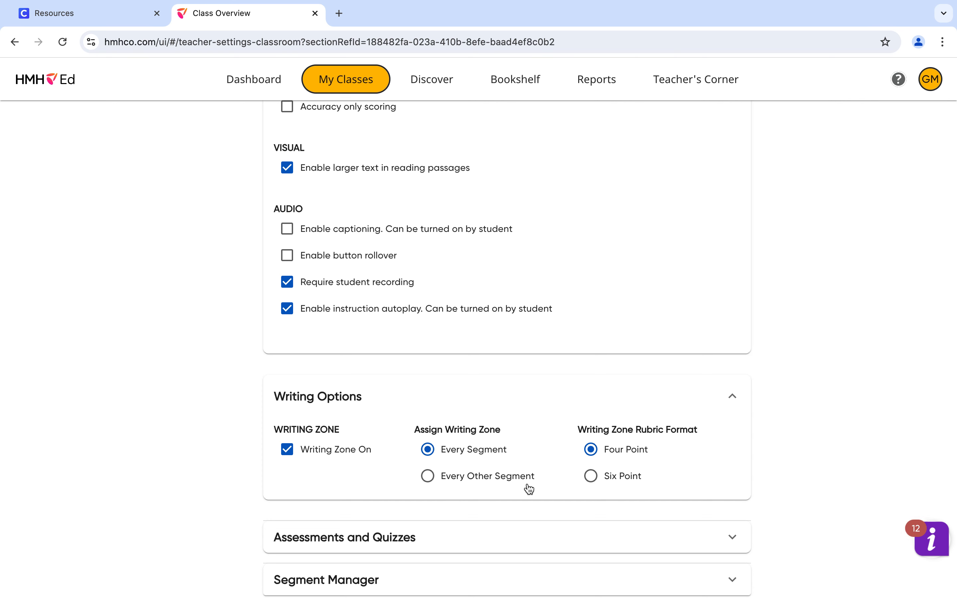
pyautogui.scroll(-1, 364, 528)
pyautogui.scroll(-2, 363, 527)
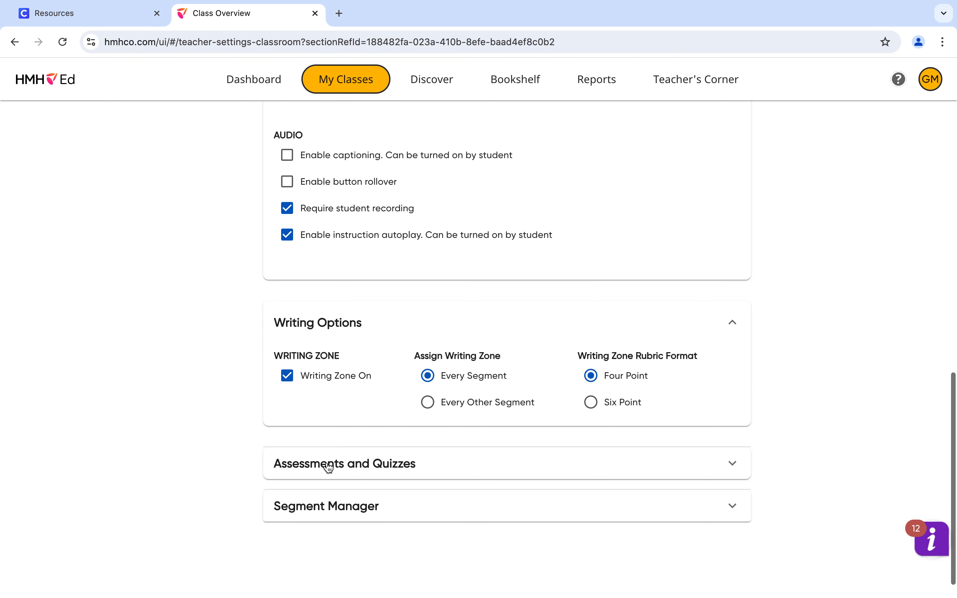
# Step: Examine the Assessments and Quizzes settings, including the choices for quiz attempts and the minimum score to pass a book quiz
pyautogui.click(338, 470)
pyautogui.scroll(-3, 337, 471)
pyautogui.click(352, 427)
pyautogui.scroll(-4, 275, 543)
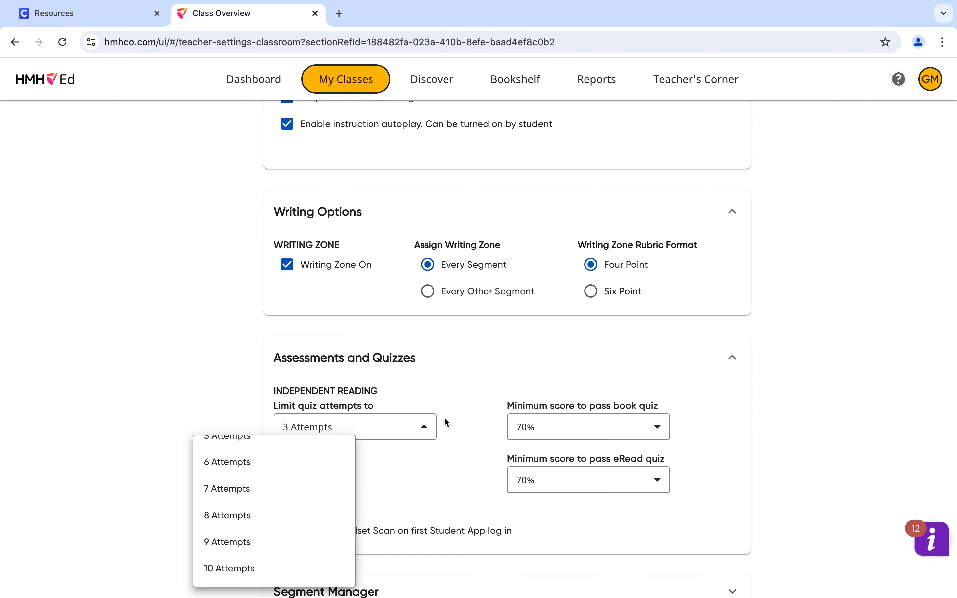
pyautogui.click(425, 431)
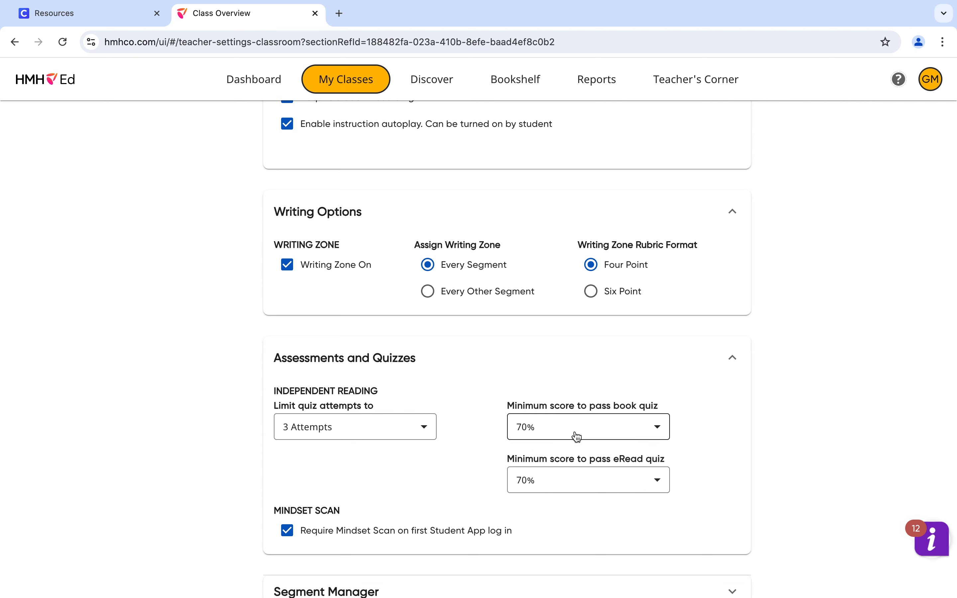
pyautogui.click(652, 420)
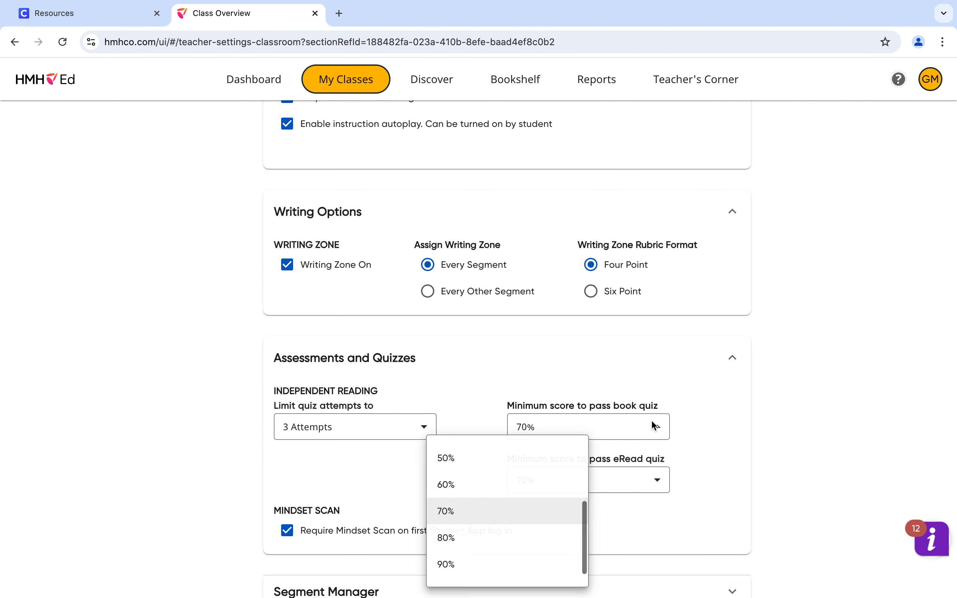
pyautogui.scroll(4, 554, 488)
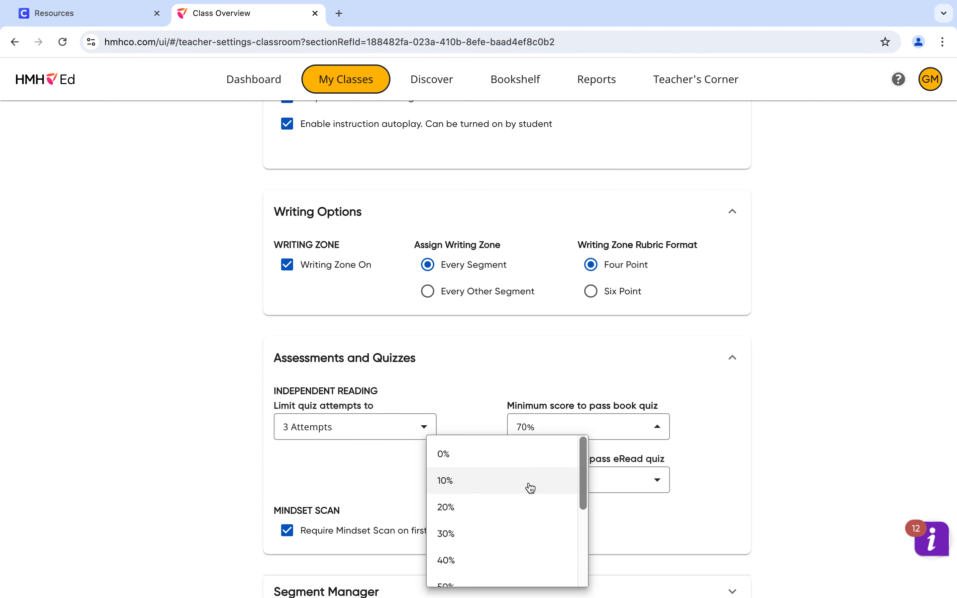
pyautogui.click(574, 372)
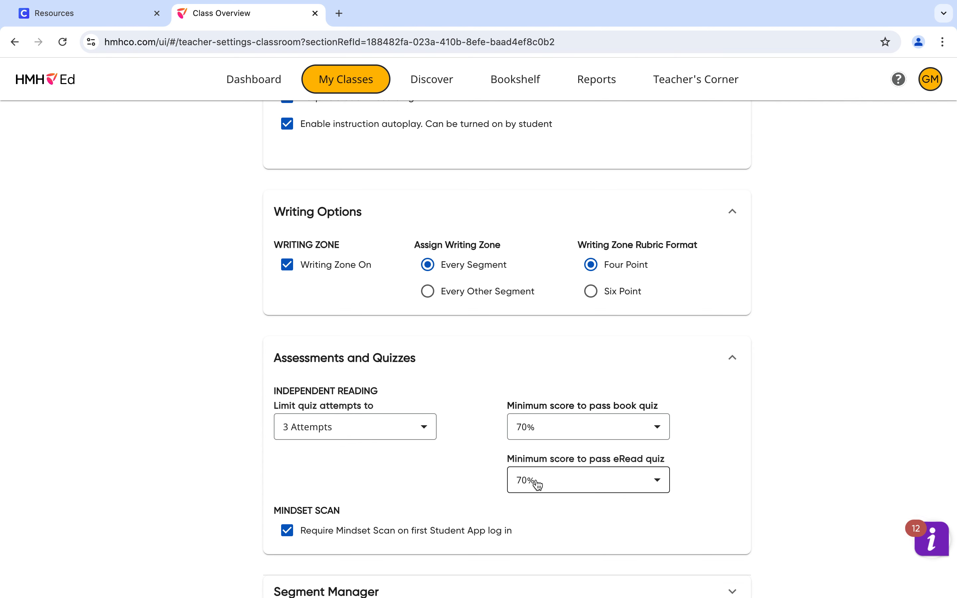
# Step: Review the Stage B segments available to students in the Segment Manager
pyautogui.scroll(-3, 319, 527)
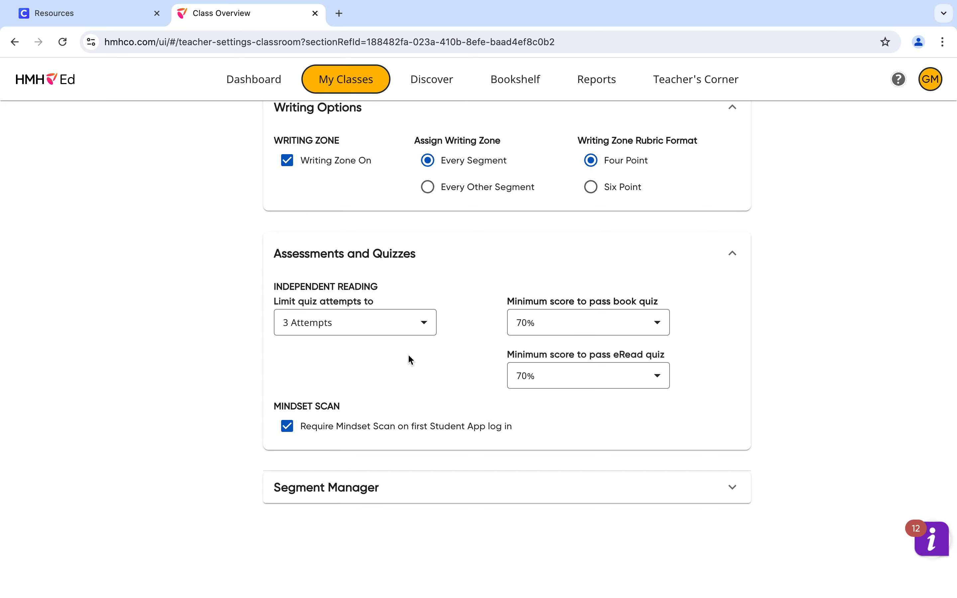
pyautogui.click(345, 501)
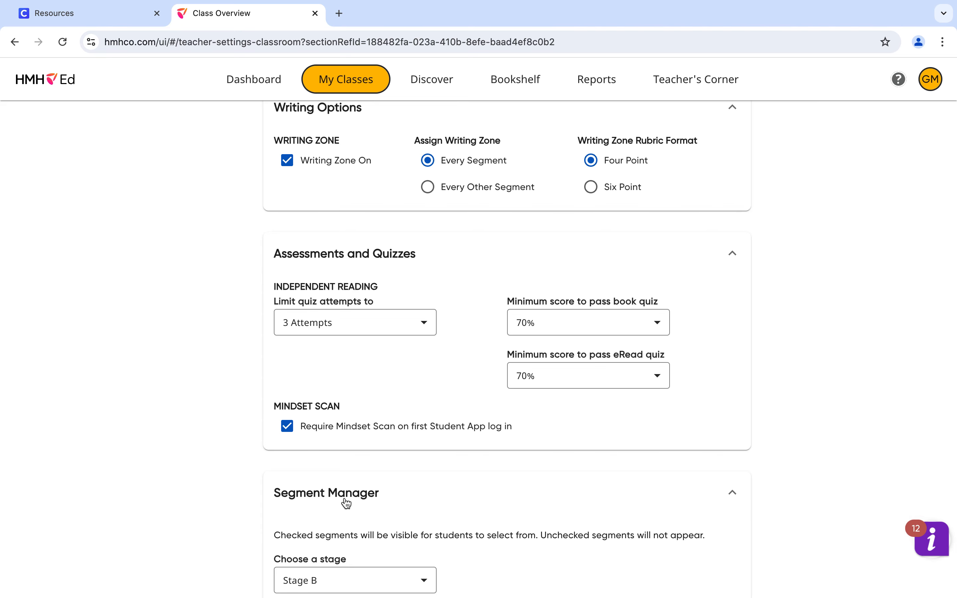
pyautogui.scroll(-3, 346, 501)
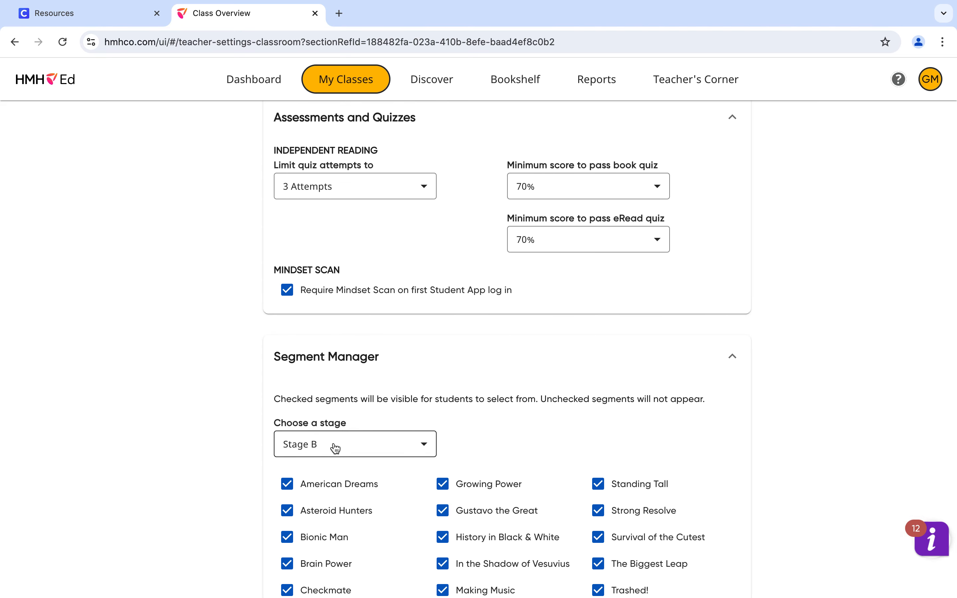
pyautogui.scroll(-3, 414, 440)
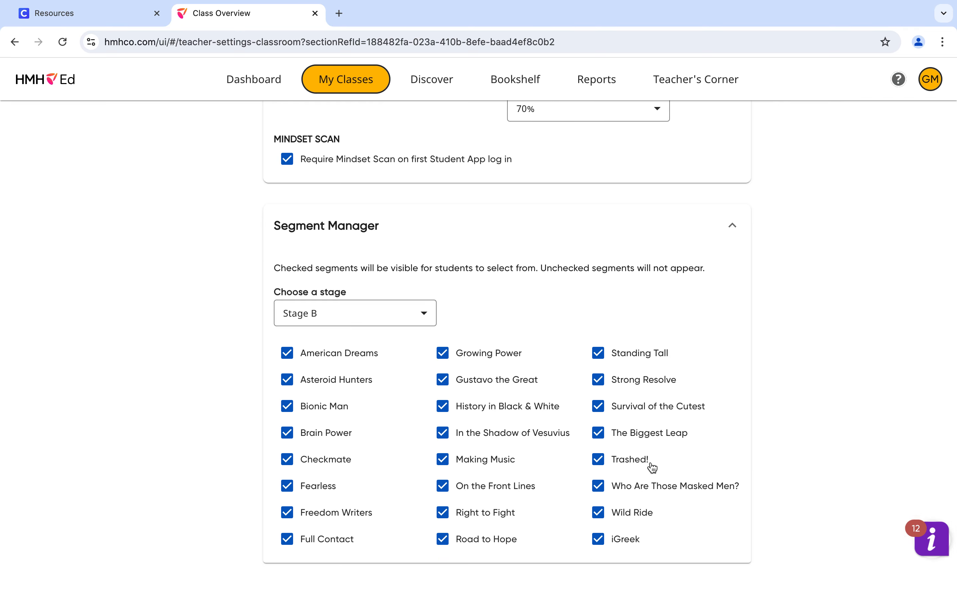
pyautogui.scroll(20, 500, 393)
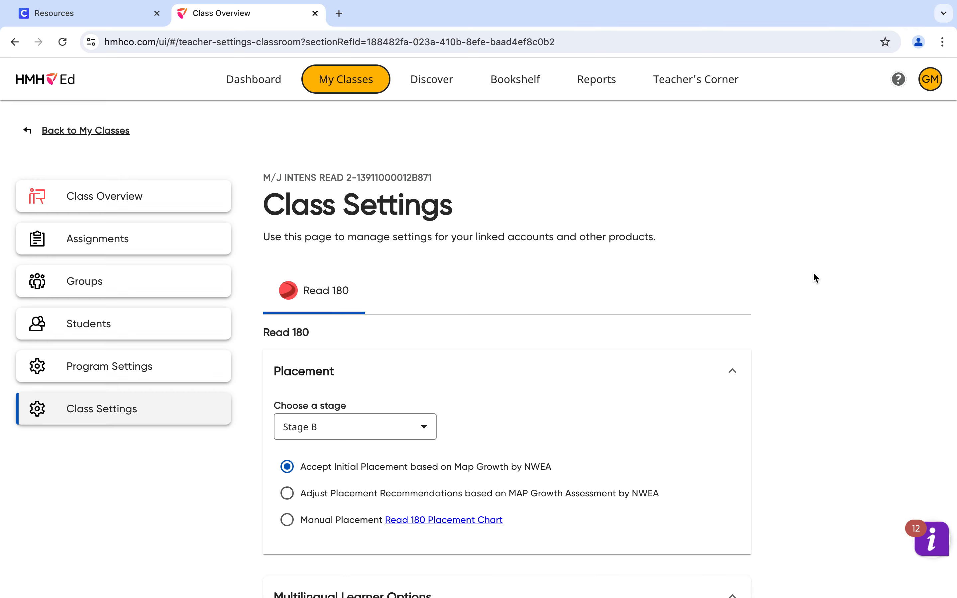
pyautogui.click(93, 131)
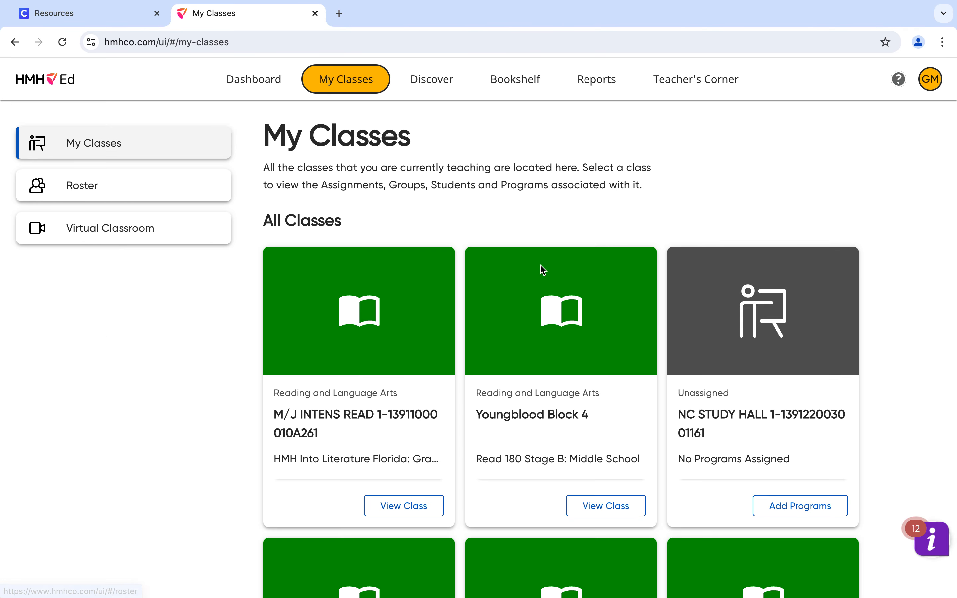
pyautogui.scroll(-5, 528, 332)
pyautogui.scroll(-8, 529, 334)
pyautogui.scroll(3, 530, 332)
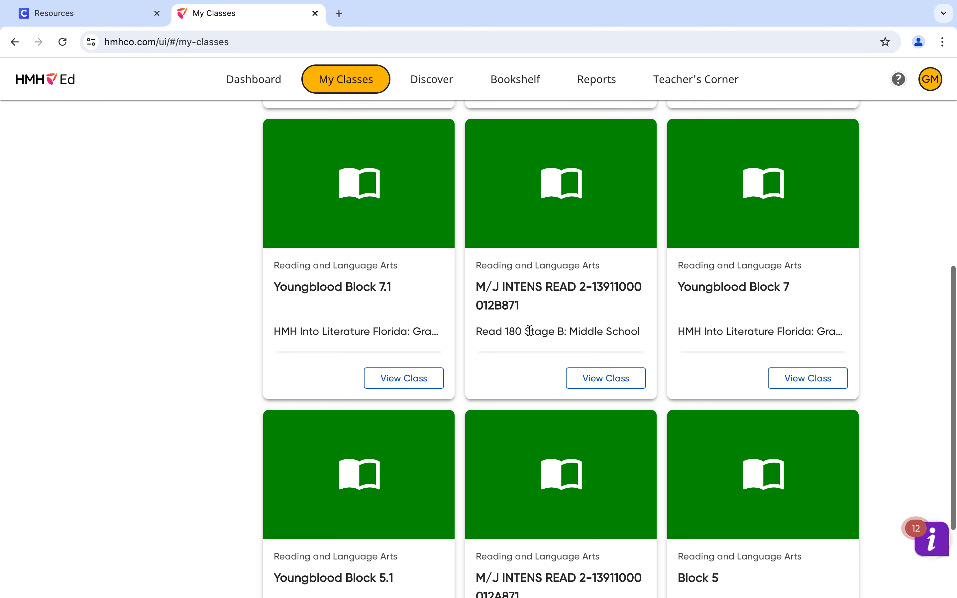
pyautogui.scroll(-3, 530, 329)
pyautogui.scroll(7, 530, 330)
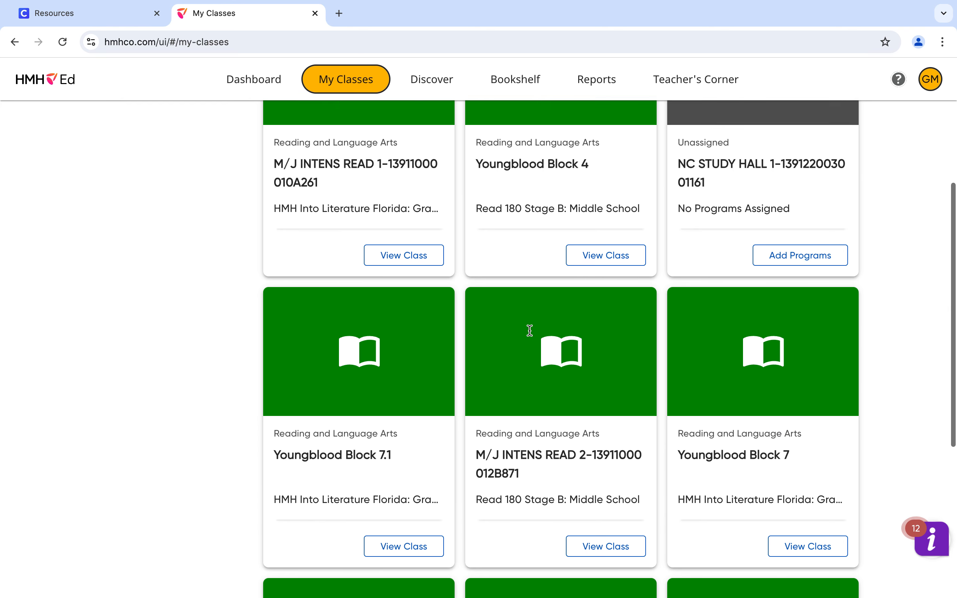
pyautogui.scroll(-7, 529, 330)
pyautogui.click(605, 279)
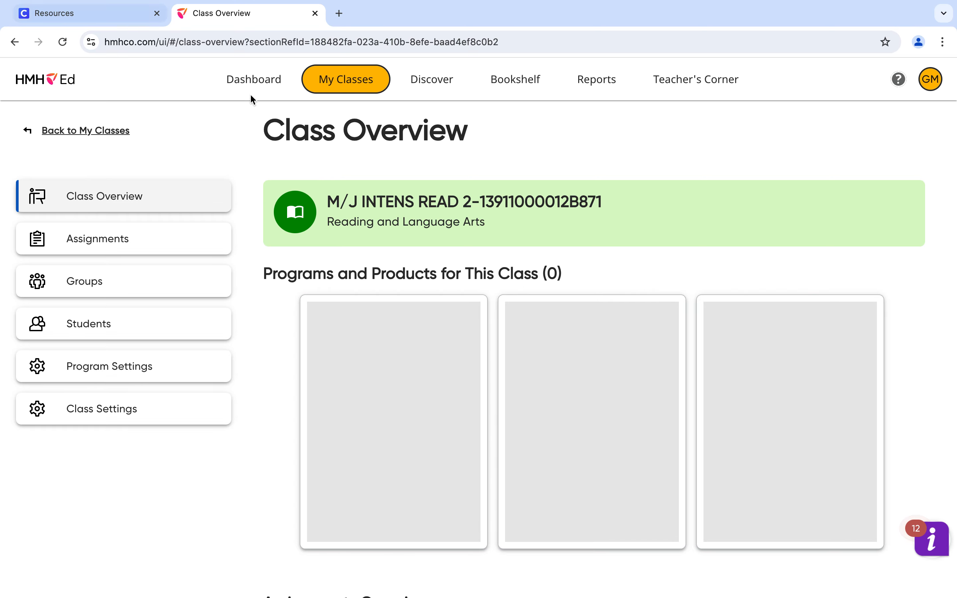
# Step: In the class settings, accept the Read 180 initial placement based on Map Growth by NWEA and confirm it
pyautogui.click(107, 419)
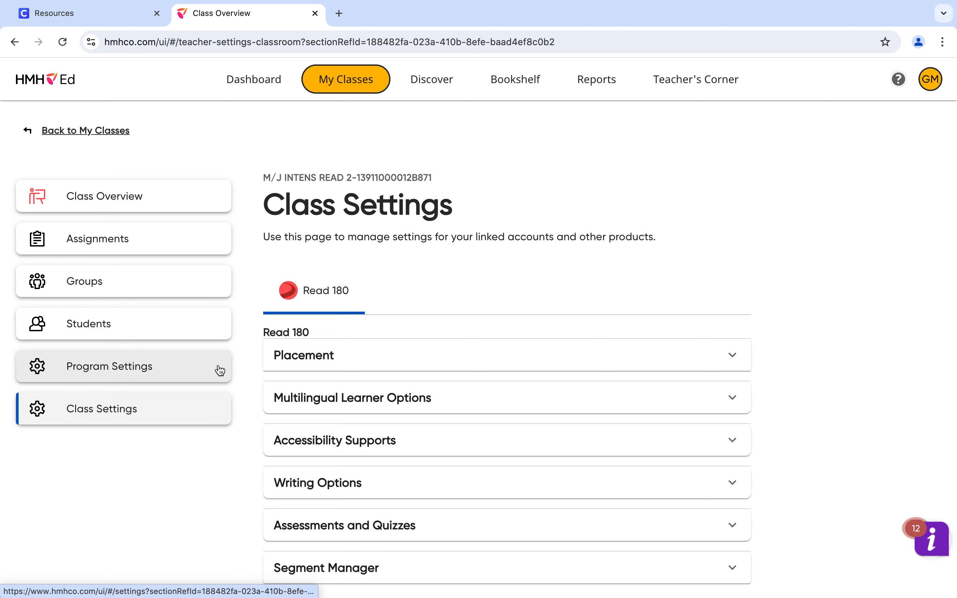
pyautogui.click(279, 369)
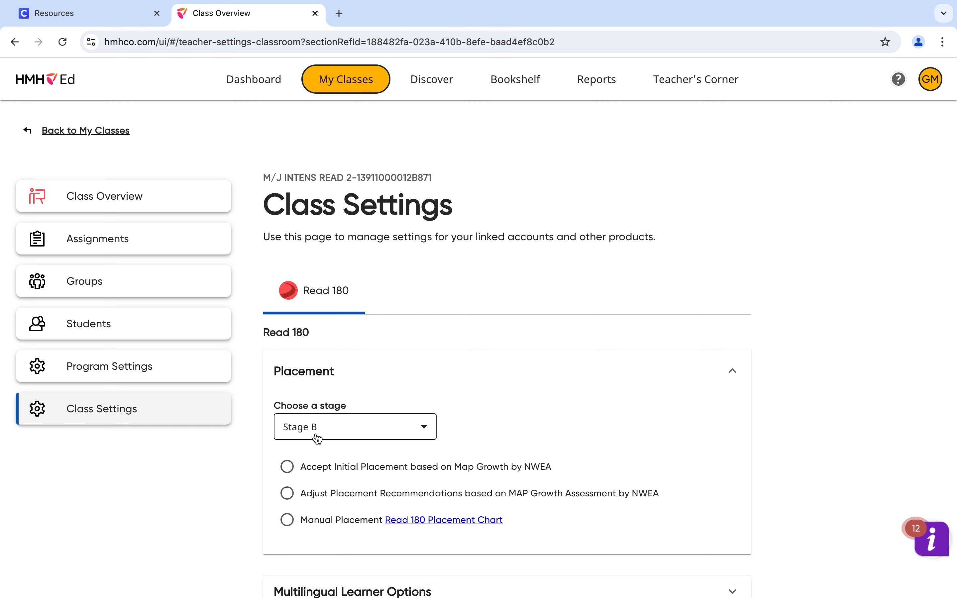
pyautogui.click(287, 468)
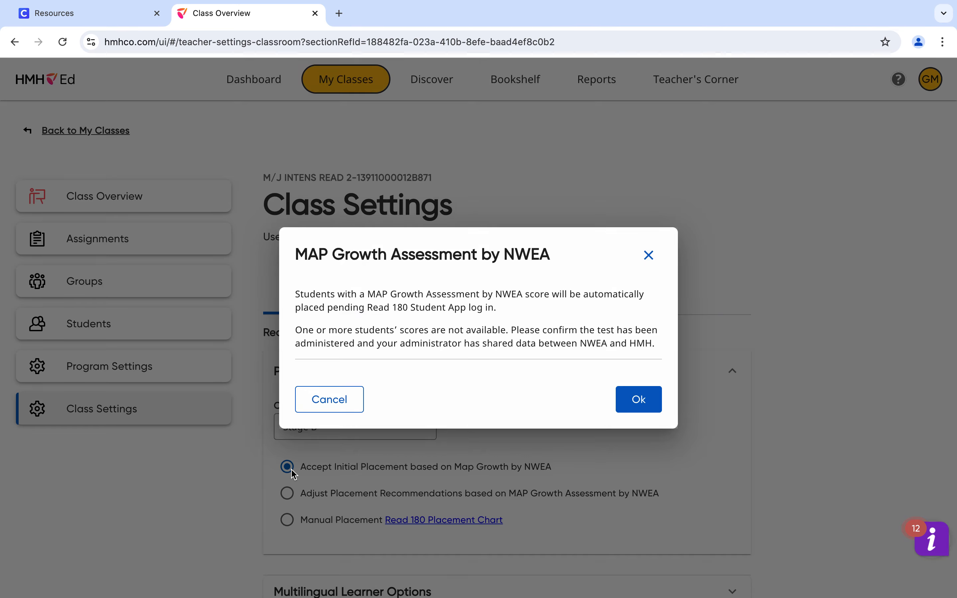
pyautogui.click(652, 392)
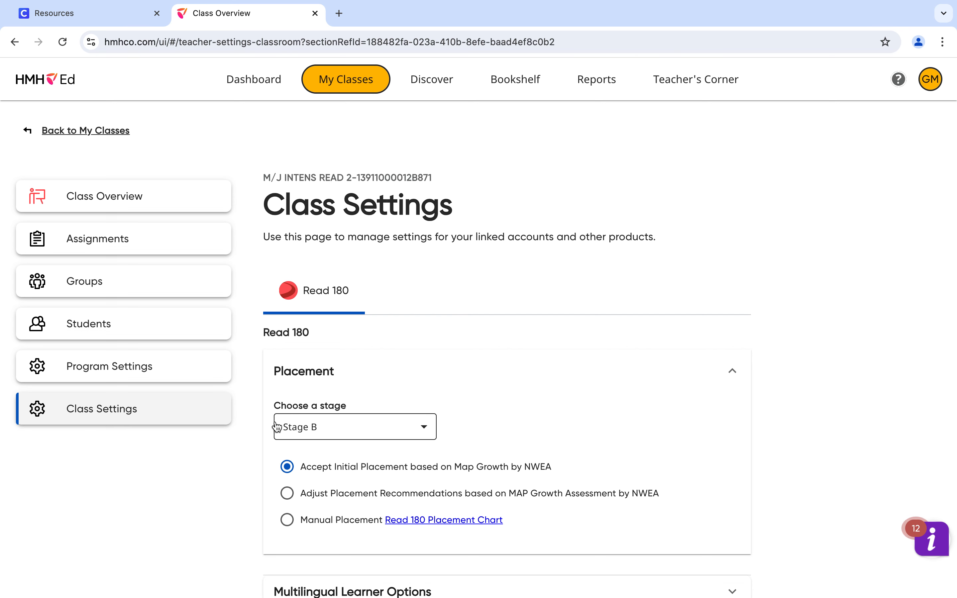
# Step: Check the Stage B segment selection in the Segment Manager and the quiz limits in Assessments and Quizzes
pyautogui.scroll(-5, 396, 428)
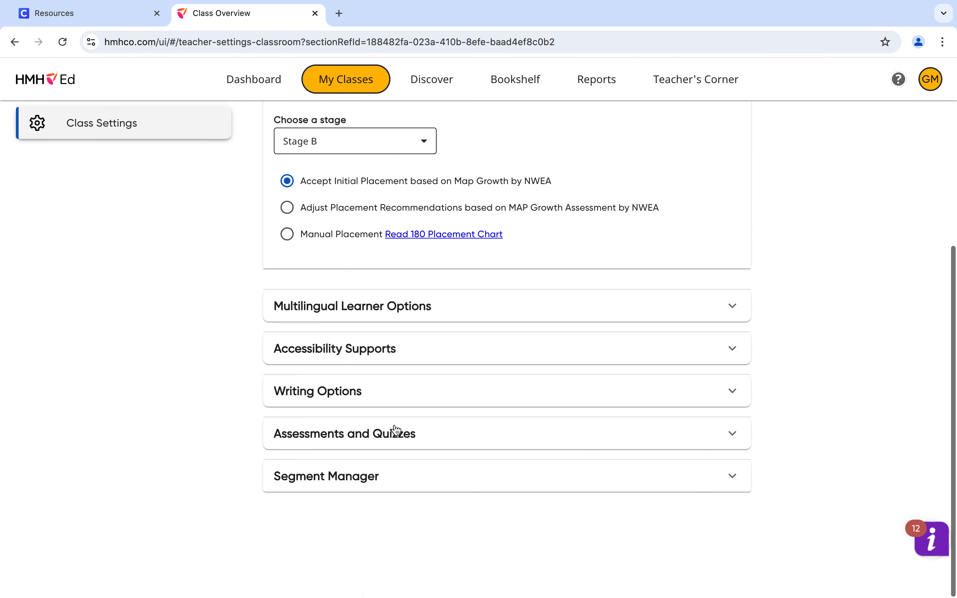
pyautogui.click(352, 484)
pyautogui.scroll(-5, 347, 483)
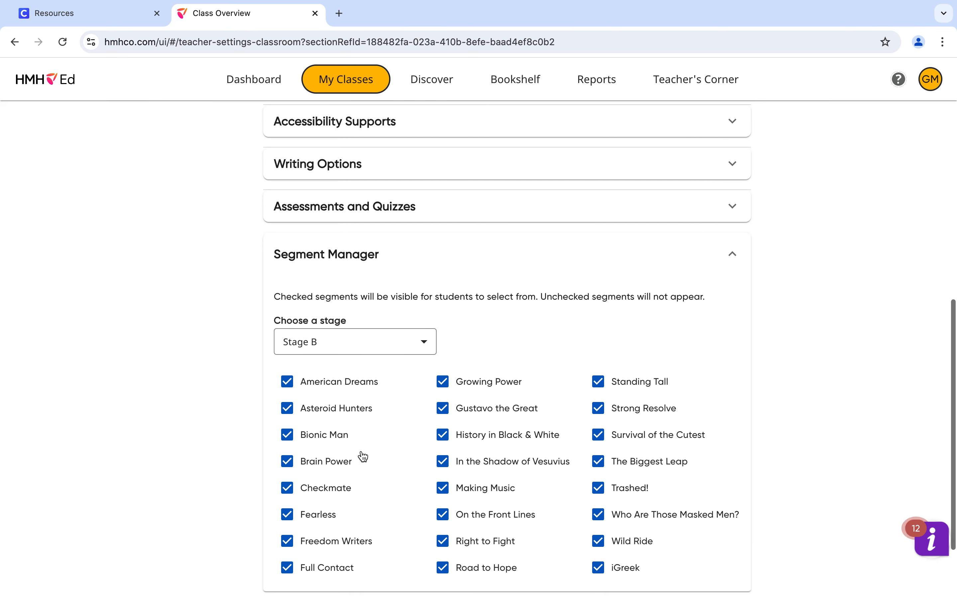
pyautogui.scroll(-3, 363, 455)
pyautogui.scroll(5, 363, 455)
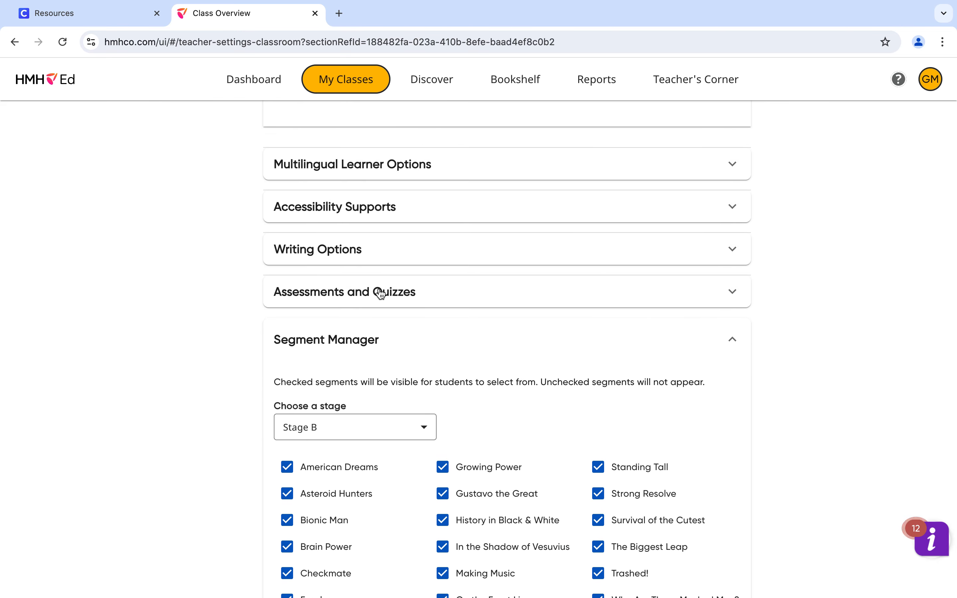
pyautogui.click(381, 293)
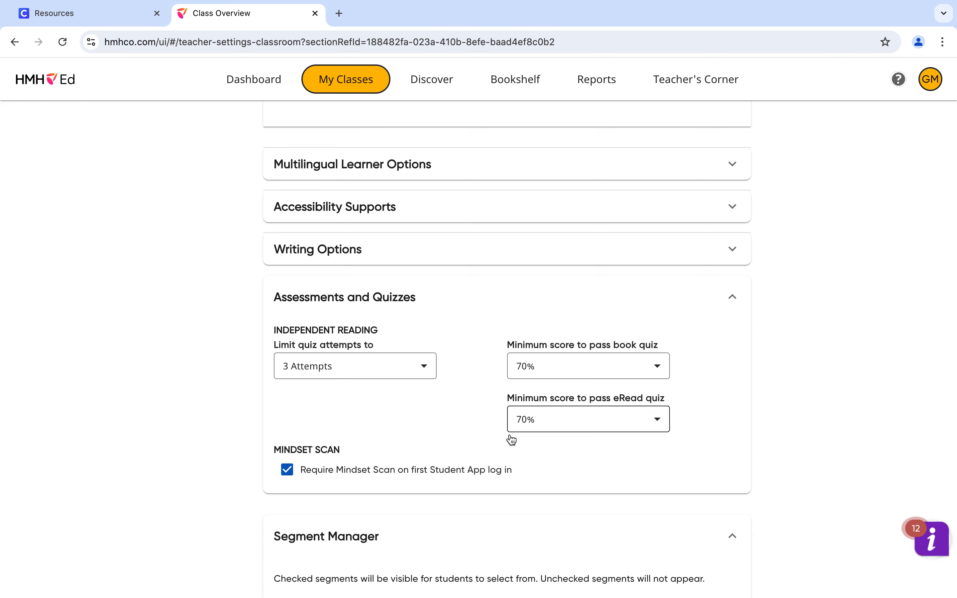
# Step: Expand and review the class's Writing Options, Multilingual Learner Options and Accessibility Supports settings
pyautogui.click(379, 256)
pyautogui.scroll(2, 377, 256)
pyautogui.click(380, 245)
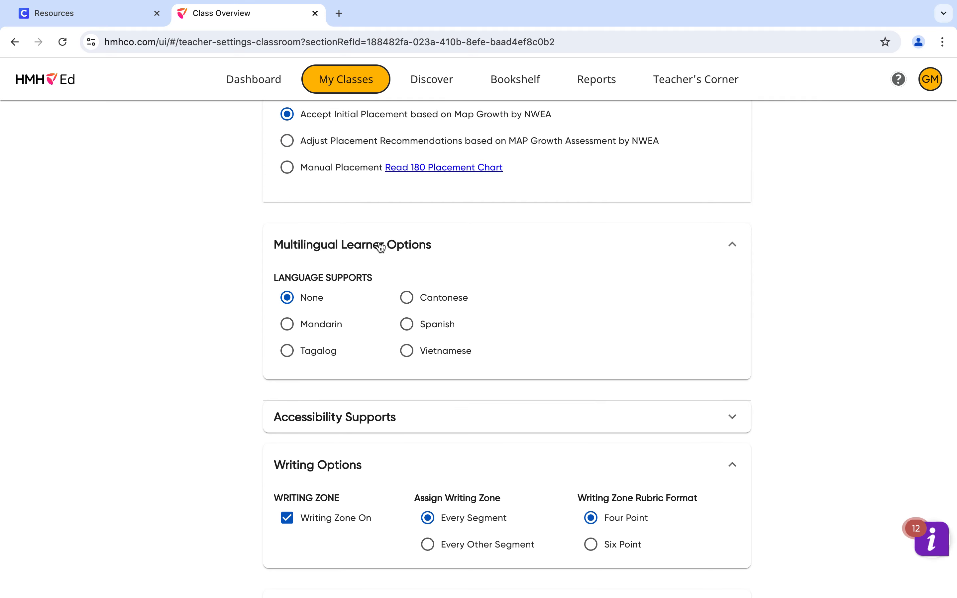
pyautogui.click(327, 431)
pyautogui.scroll(-5, 328, 435)
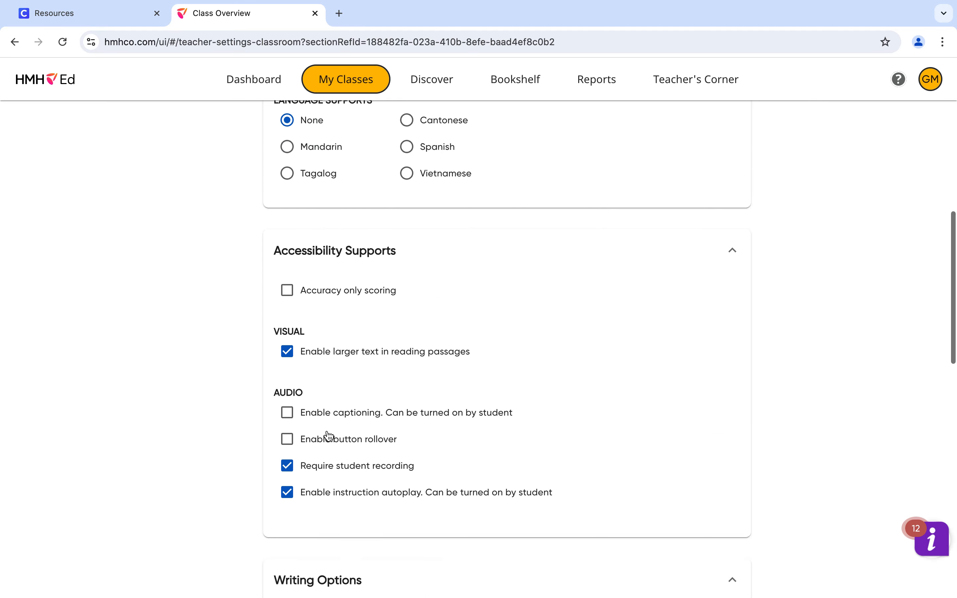
# Step: Return to the list of all classes and look through the class cards and their assigned programs
pyautogui.scroll(15, 328, 436)
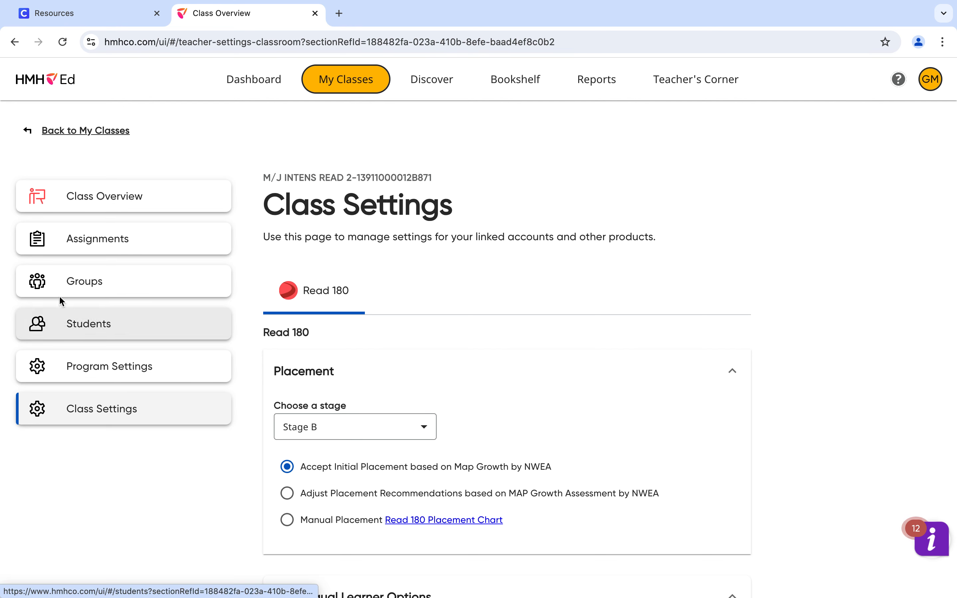
pyautogui.click(79, 131)
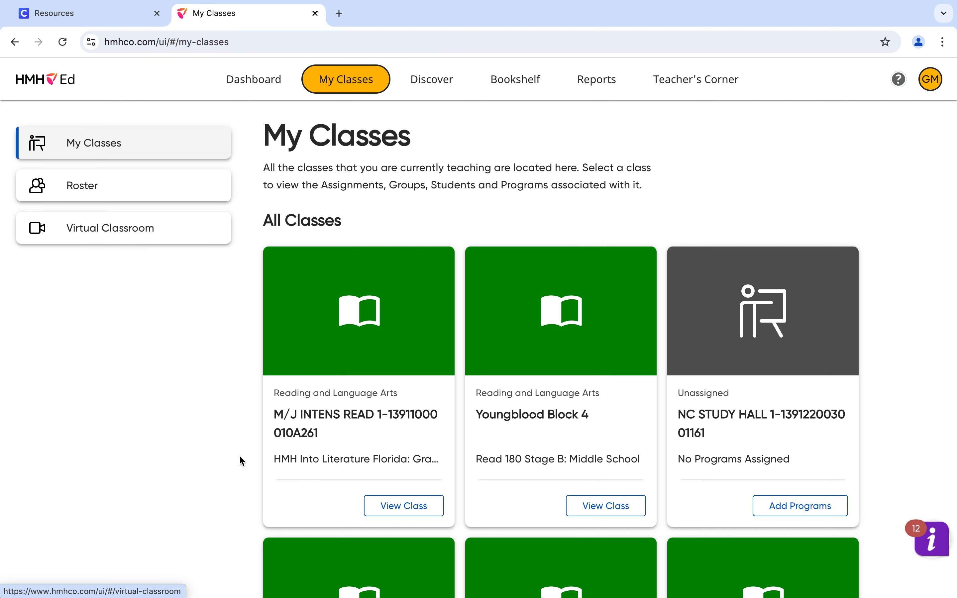
pyautogui.scroll(-5, 361, 442)
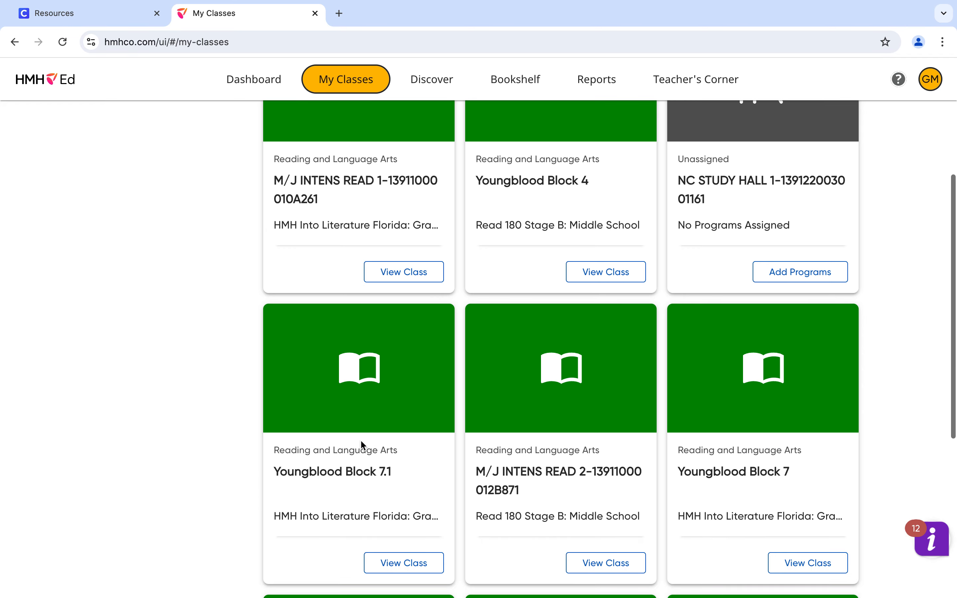
pyautogui.scroll(-4, 361, 441)
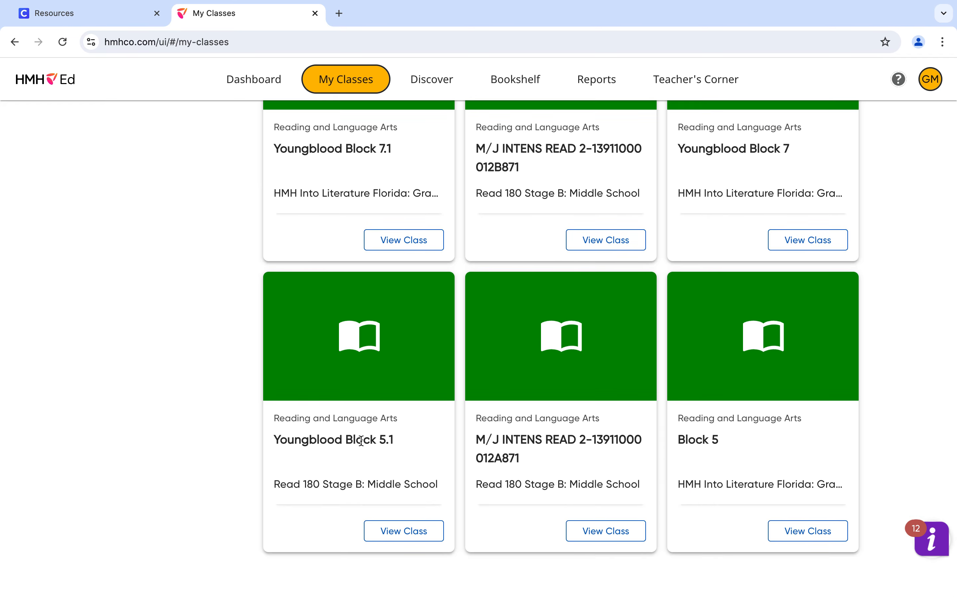
pyautogui.scroll(10, 361, 440)
pyautogui.scroll(-1, 361, 440)
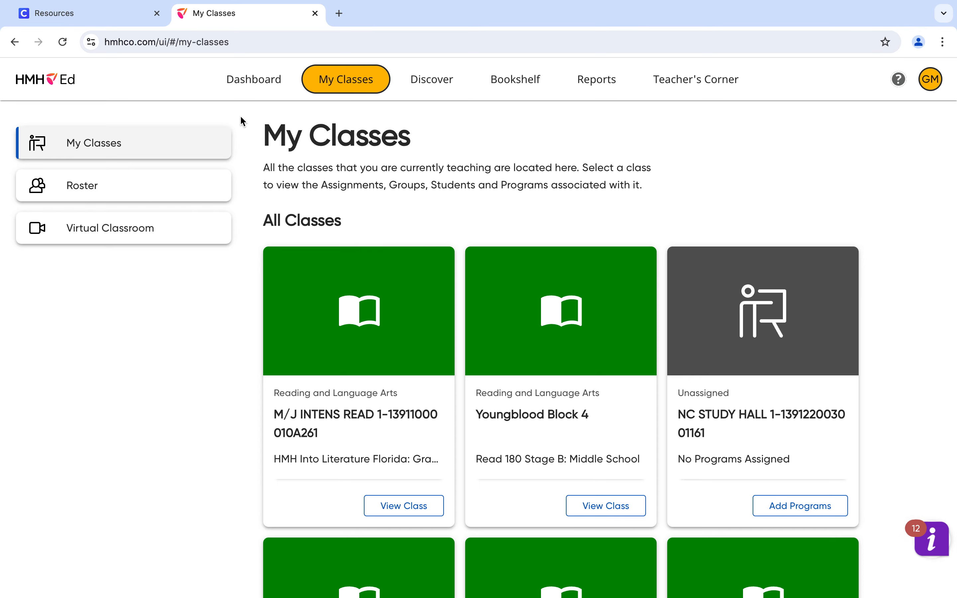
pyautogui.moveTo(430, 4)
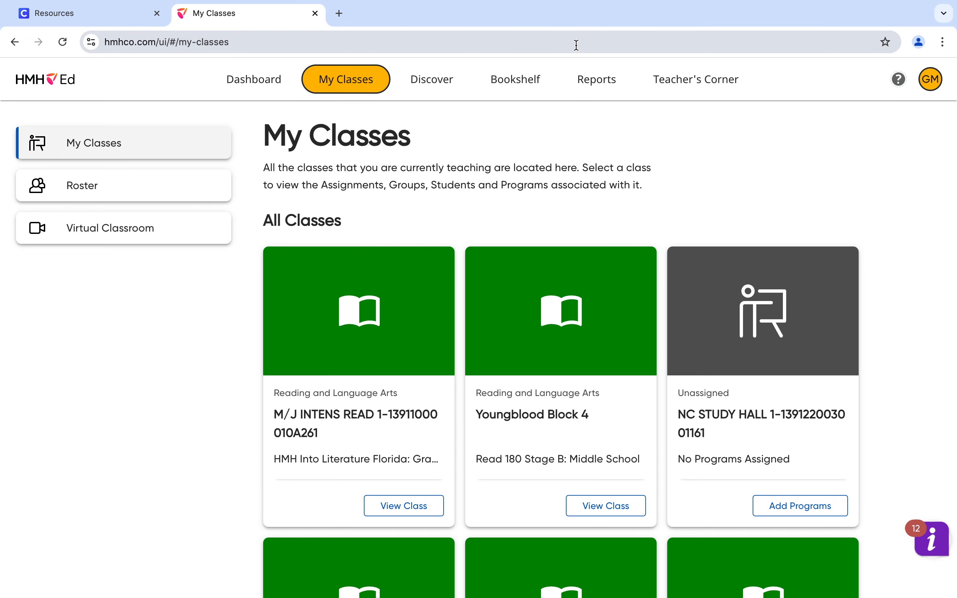